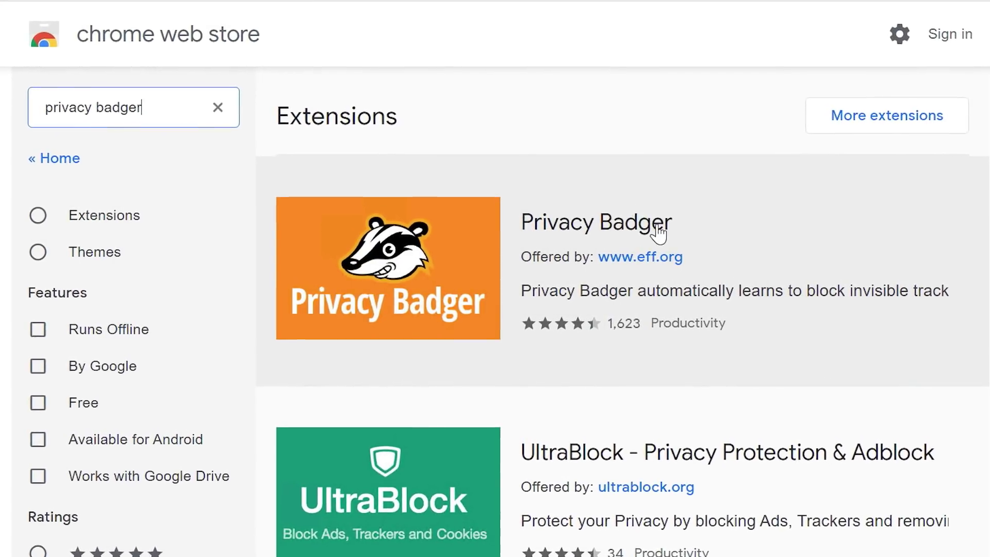
Step: Open the Privacy Badger extension's page from the Chrome Web Store results
left_click(657, 233)
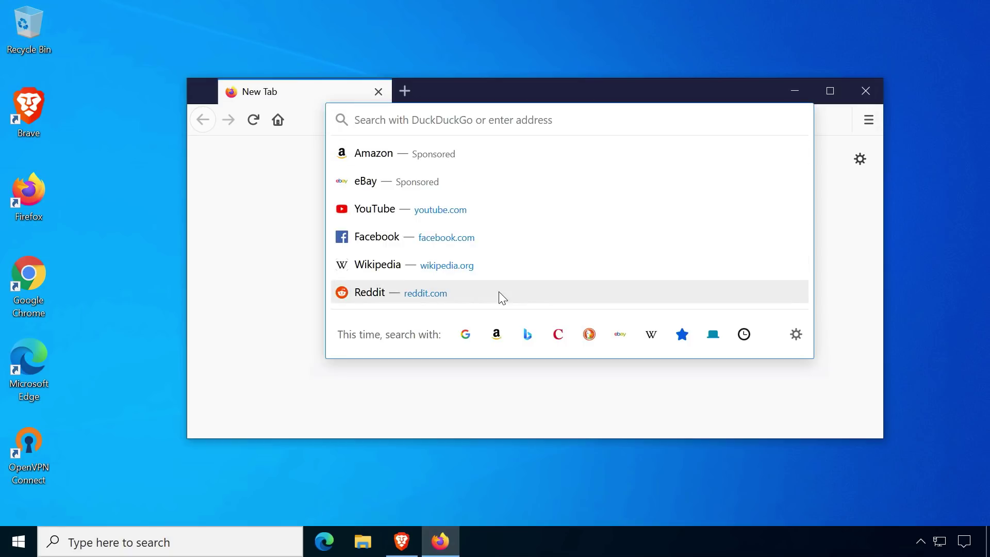
type("duckd")
type("uckgo")
type(".co")
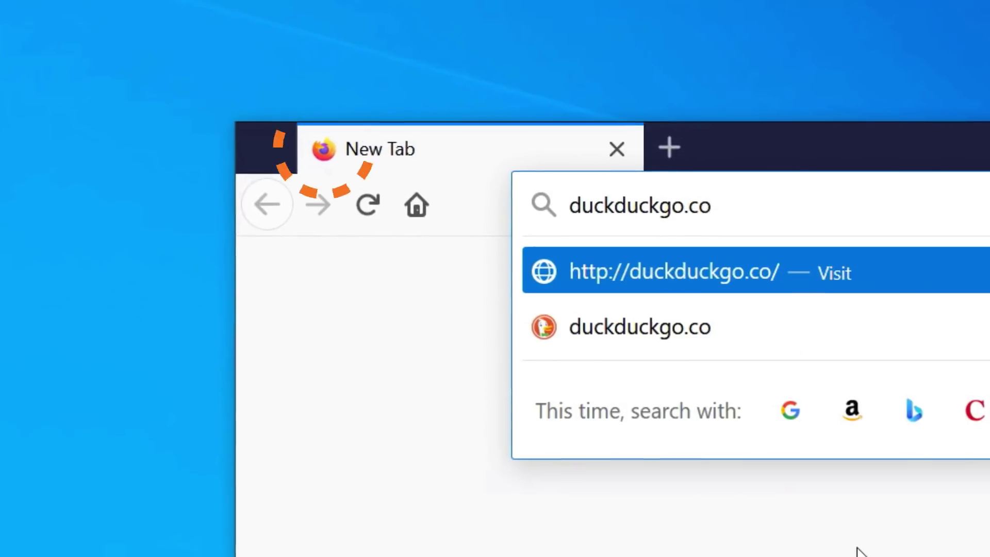
type("m")
Step: Load duckduckgo.com from the Firefox address bar
key("Return")
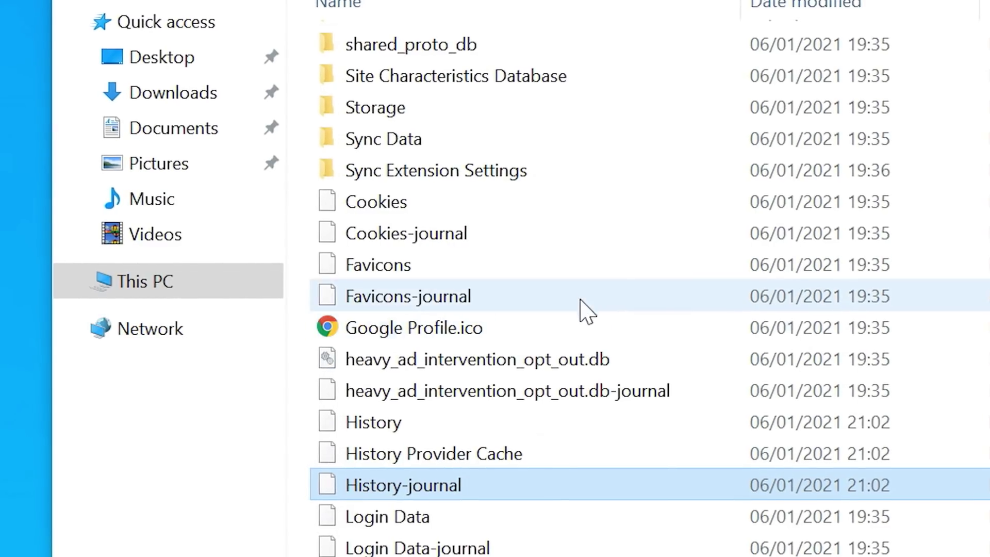
Step: Select Favicons-journal, then switch the selection to the Favicons file
left_click(580, 297)
left_click(573, 266)
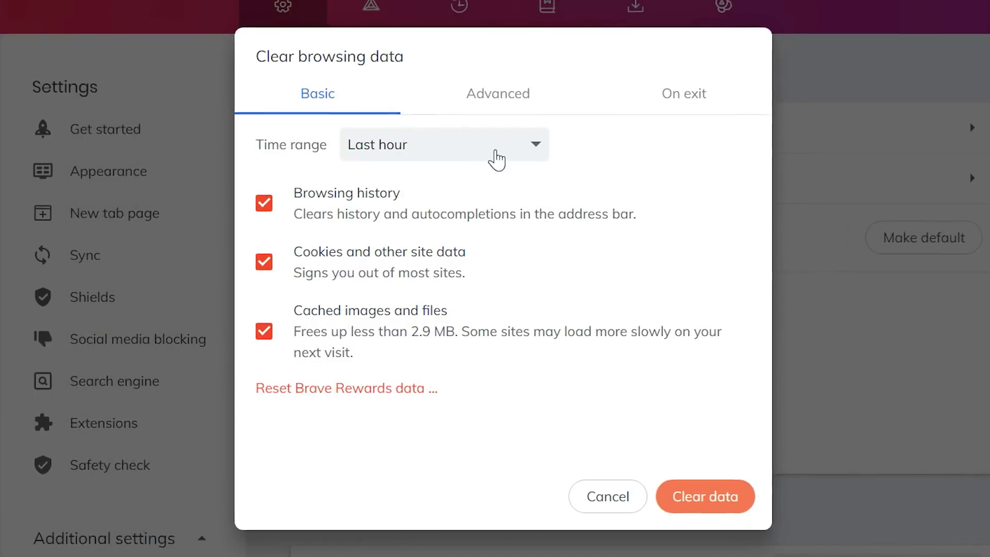
Step: Set the Clear browsing data time range to All time
left_click(495, 155)
left_click(433, 246)
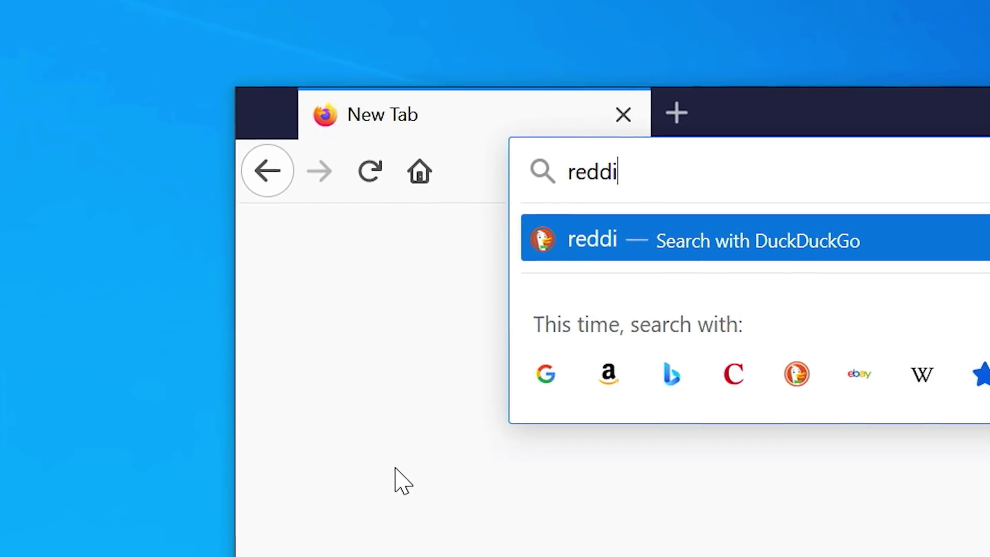
Step: Load the typed address to show Google's homepage with its consent notice
key("Return")
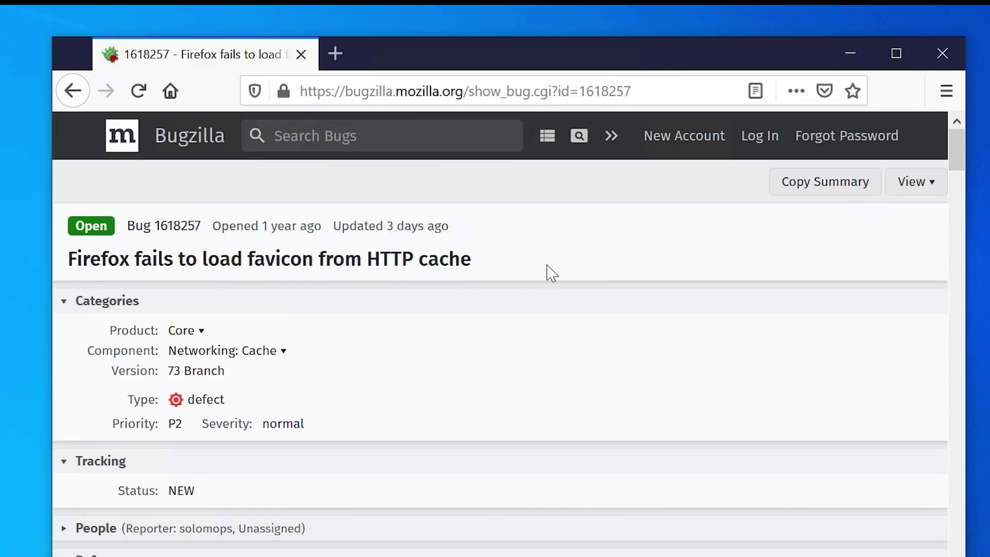
scroll(547, 272, "down", 2)
scroll(557, 289, "down", 3)
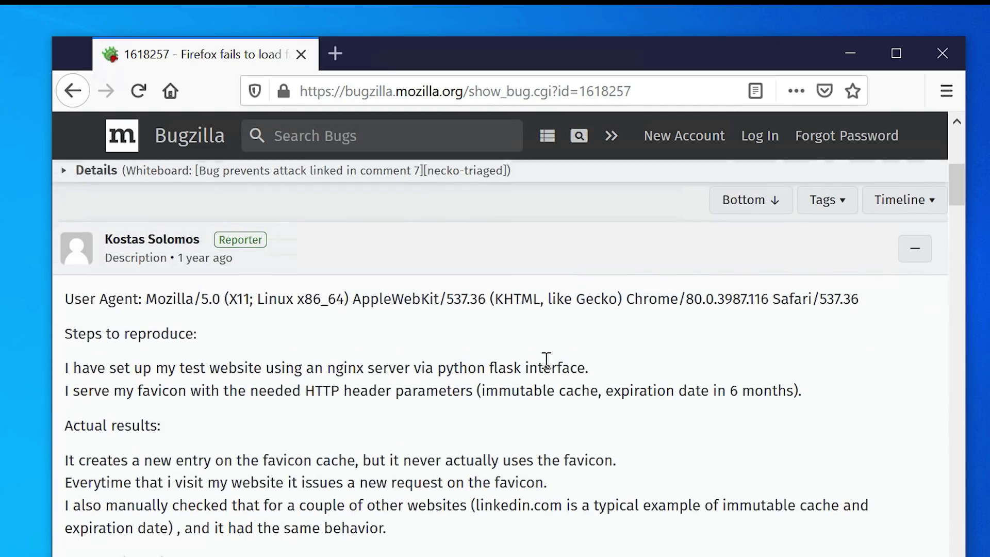
scroll(548, 364, "down", 4)
scroll(549, 364, "down", 2)
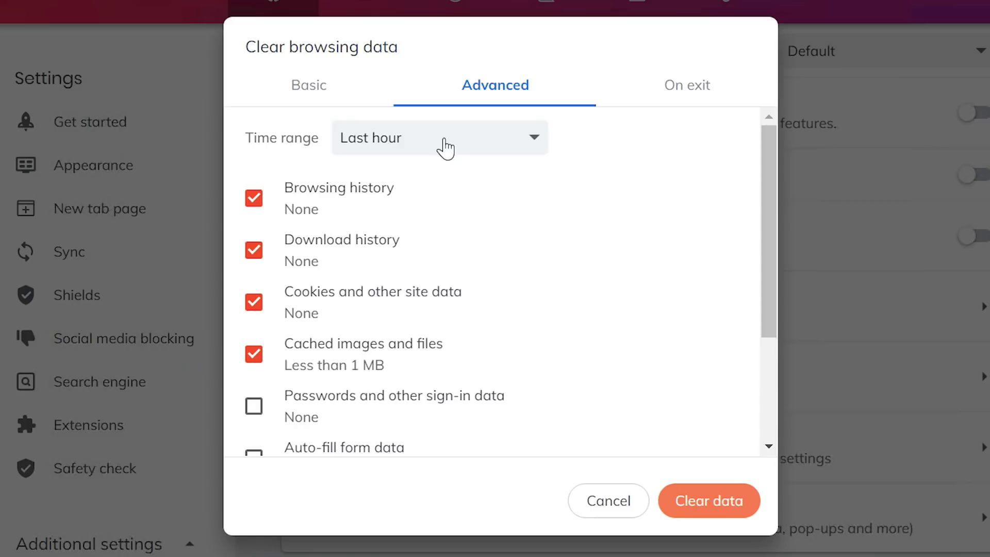
scroll(384, 288, "down", 2)
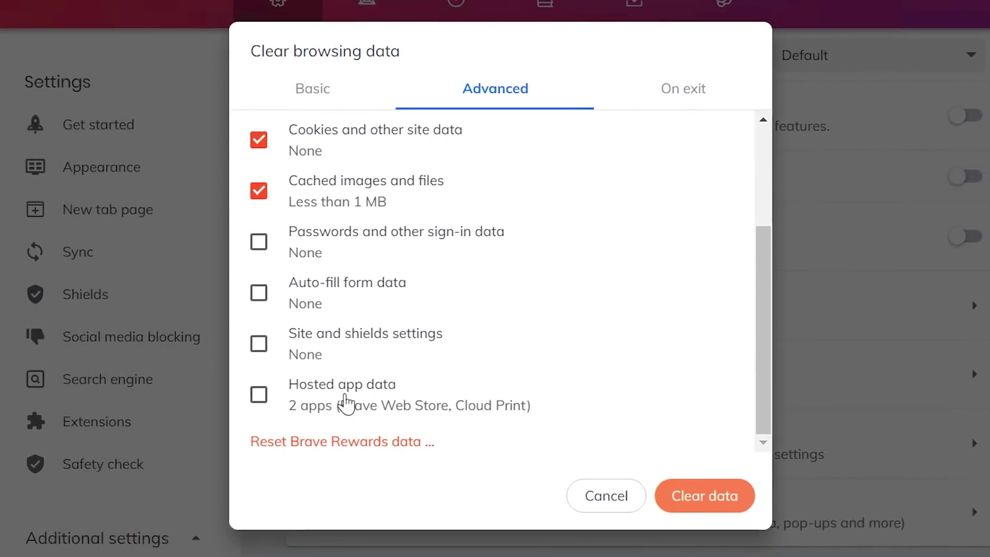
scroll(346, 403, "up", 3)
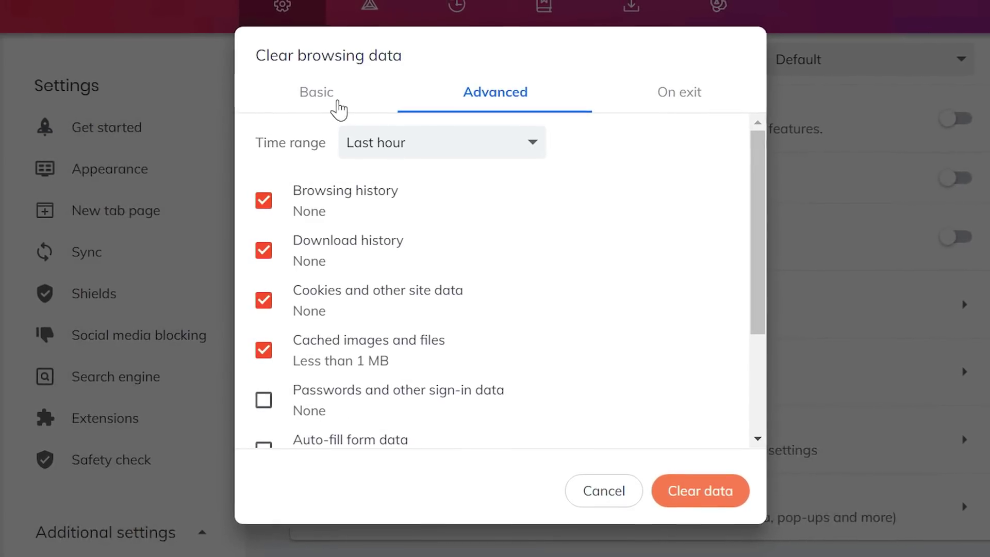
Step: Switch Brave's Clear browsing data dialog to the Basic tab
left_click(318, 93)
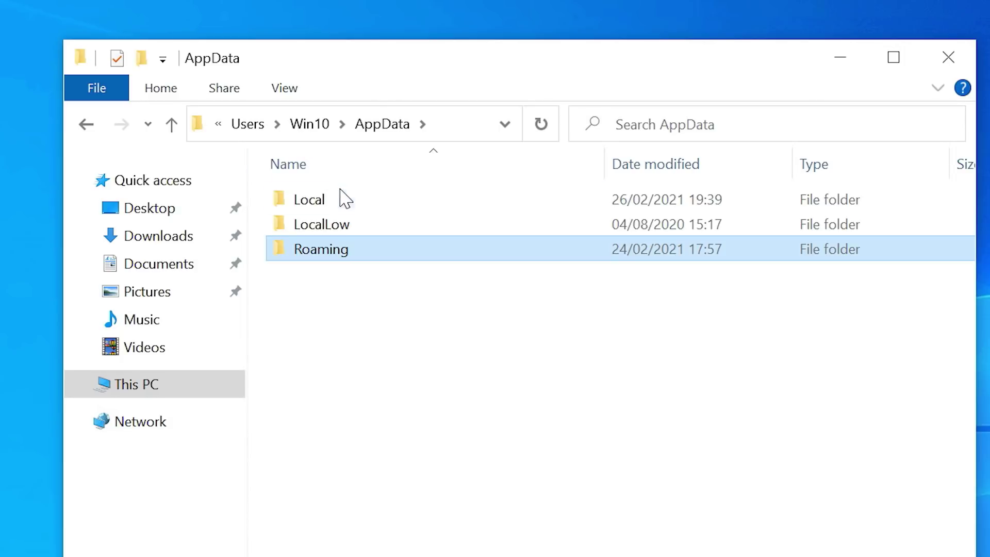
Step: Open AppData's Local folder, then its Google folder
double_click(343, 198)
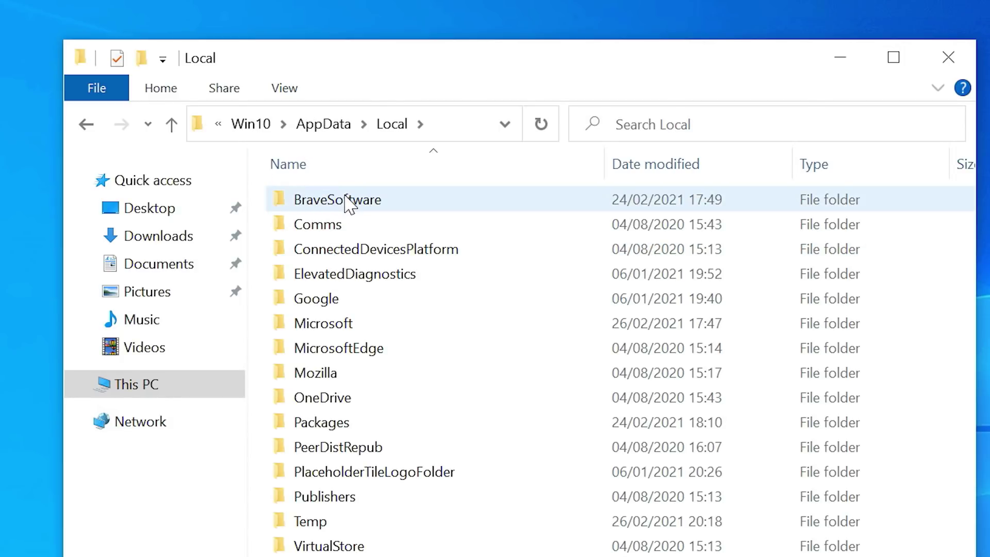
double_click(373, 302)
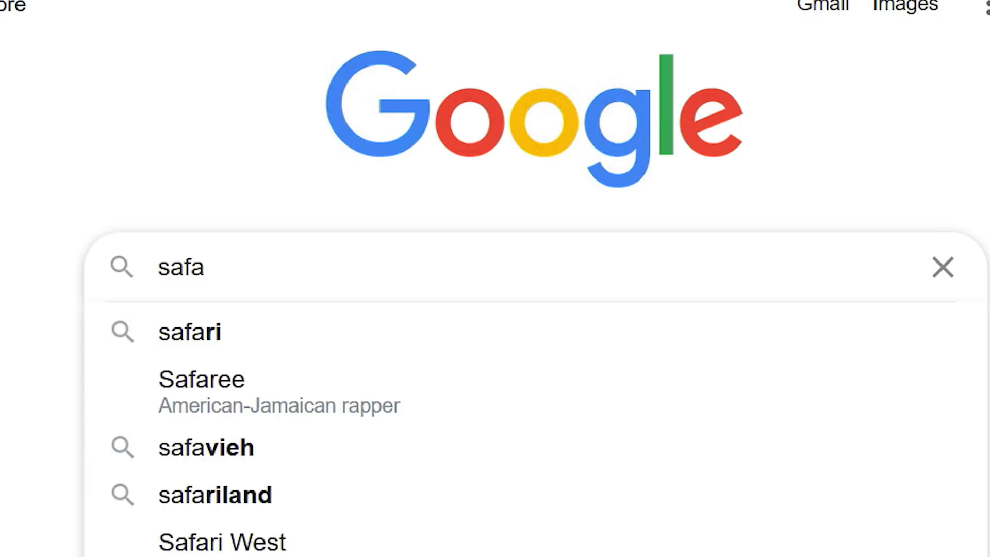
type("ri disable favi")
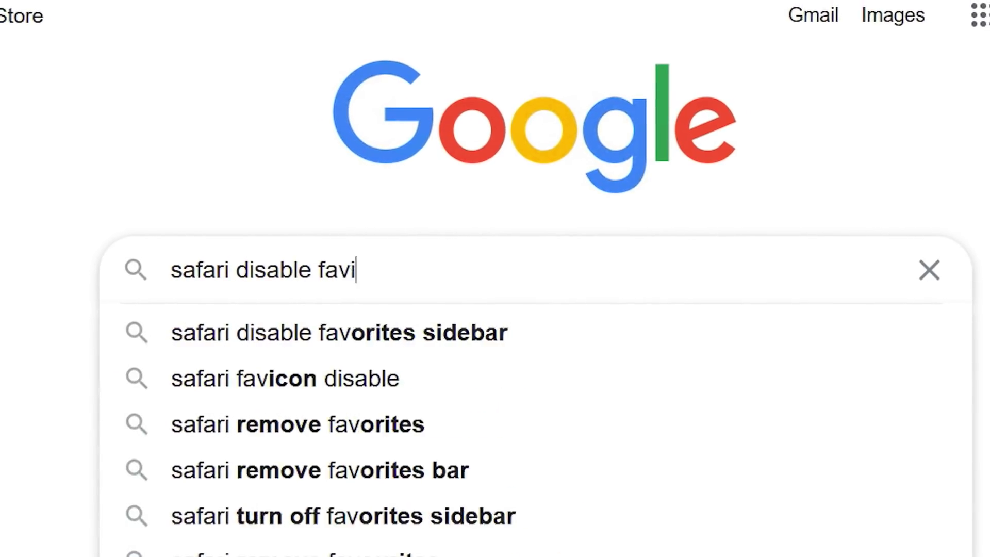
type("cons")
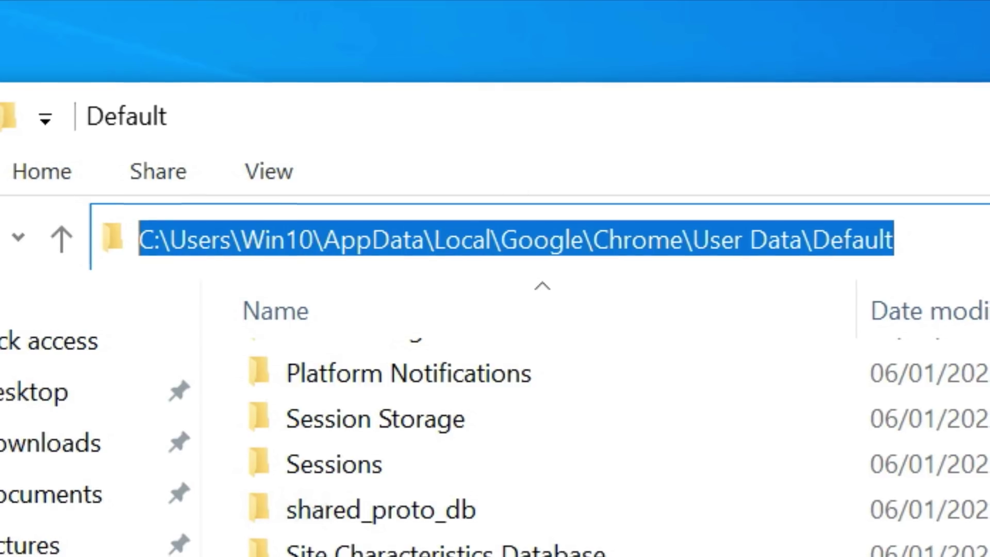
Step: Select Favicons plus Favicons-journal together in Chrome's Default profile folder
left_click(467, 474)
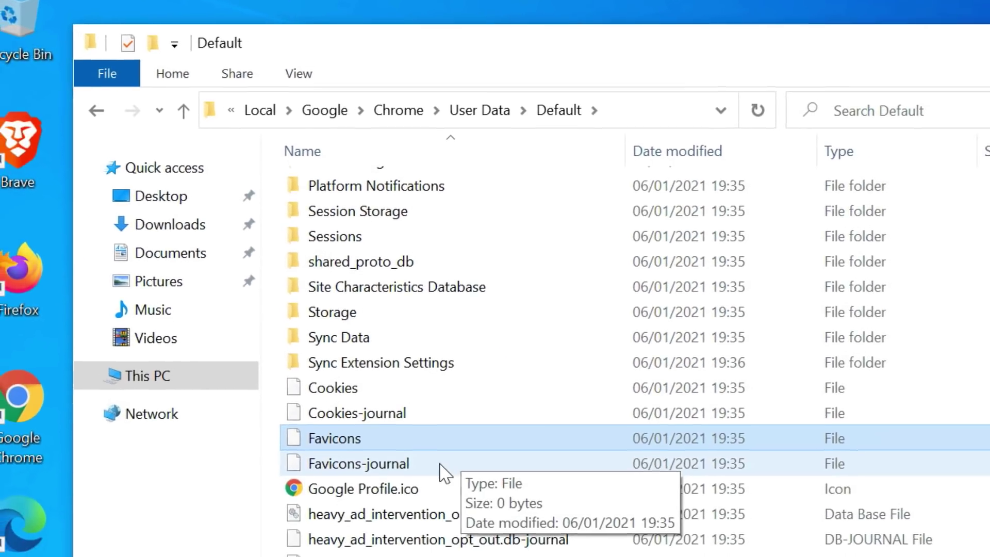
left_click(471, 487, "ctrl")
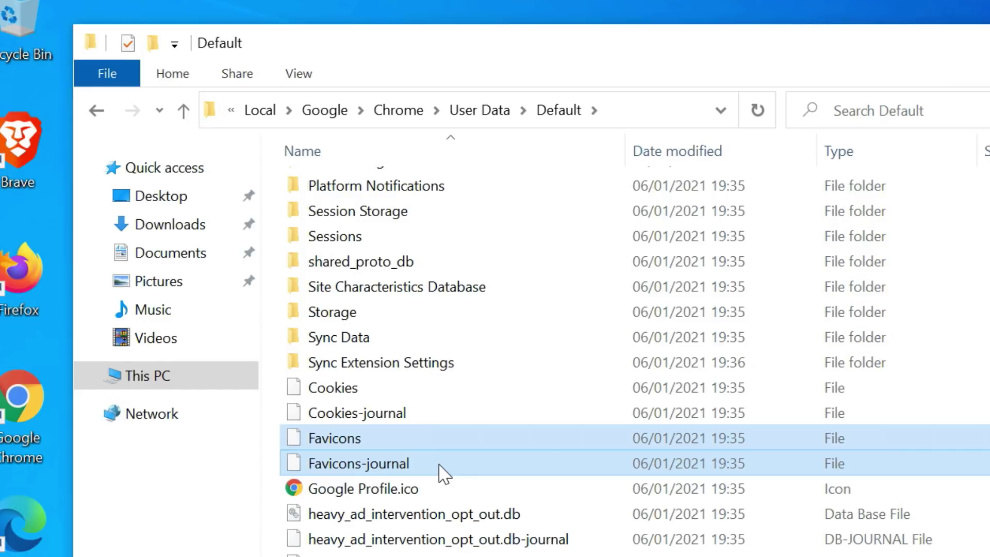